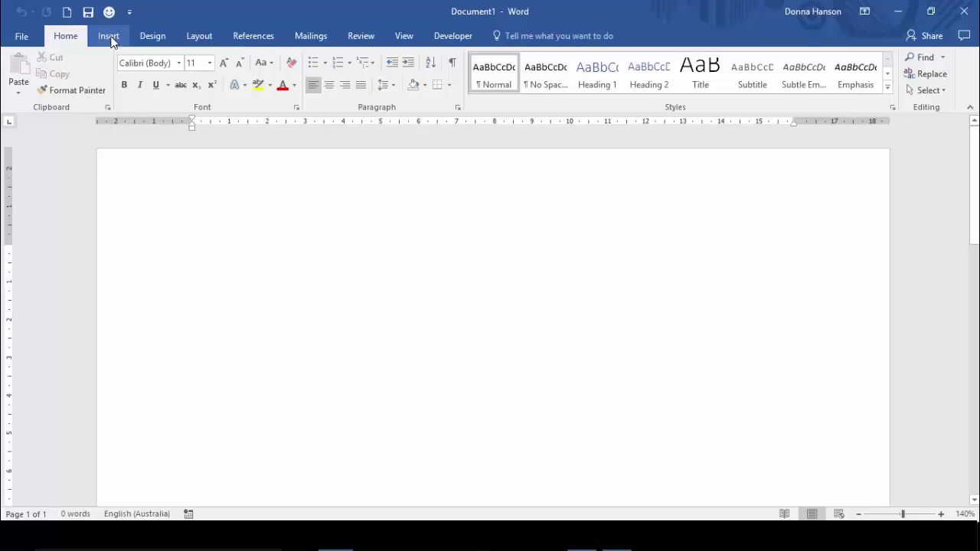
click(111, 42)
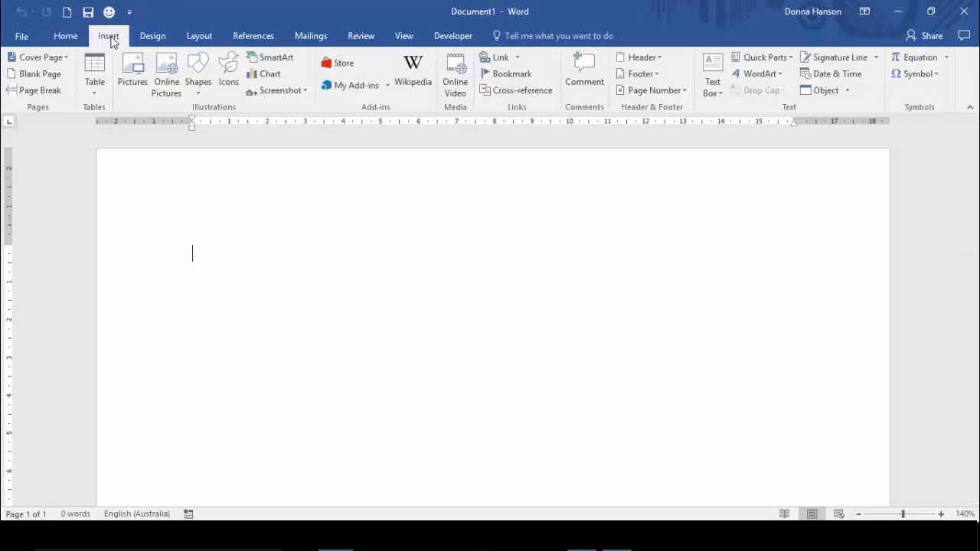
click(95, 94)
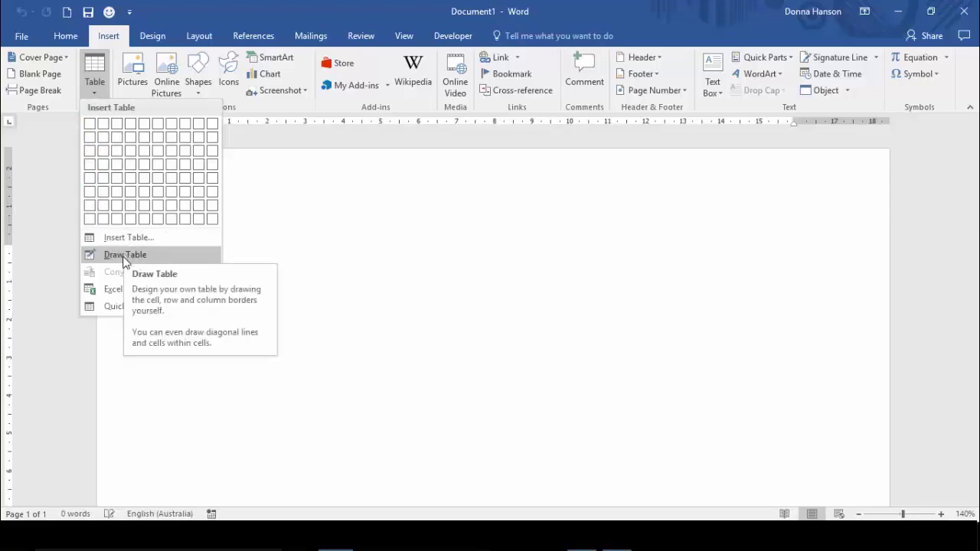
click(127, 307)
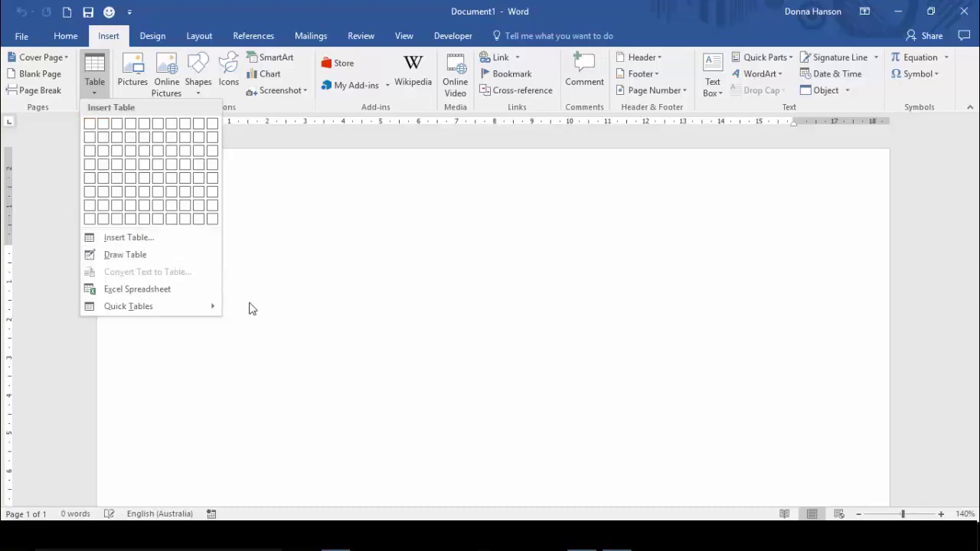
click(237, 266)
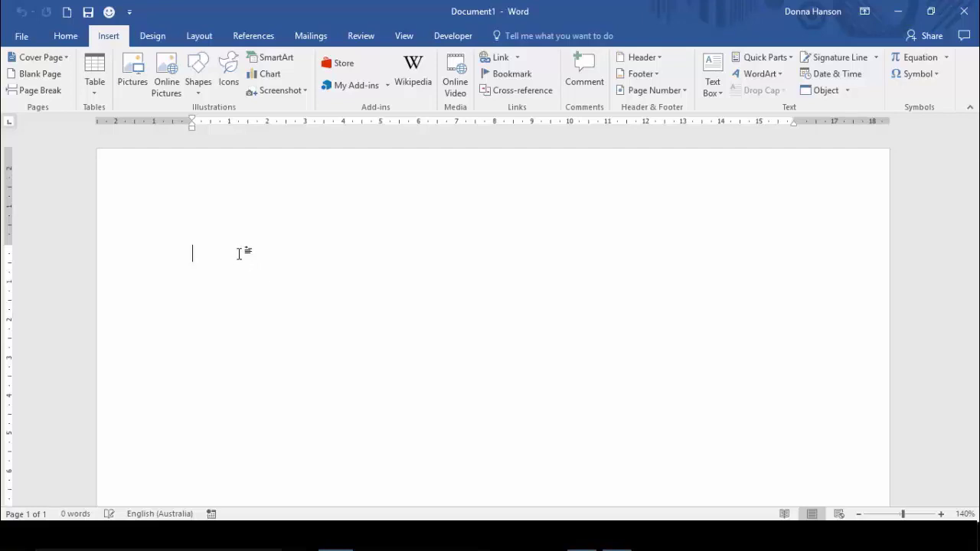
Step: Show formatting marks and create a one-row, three-column table from plus signs and spaces, with a wide middle column
click(73, 38)
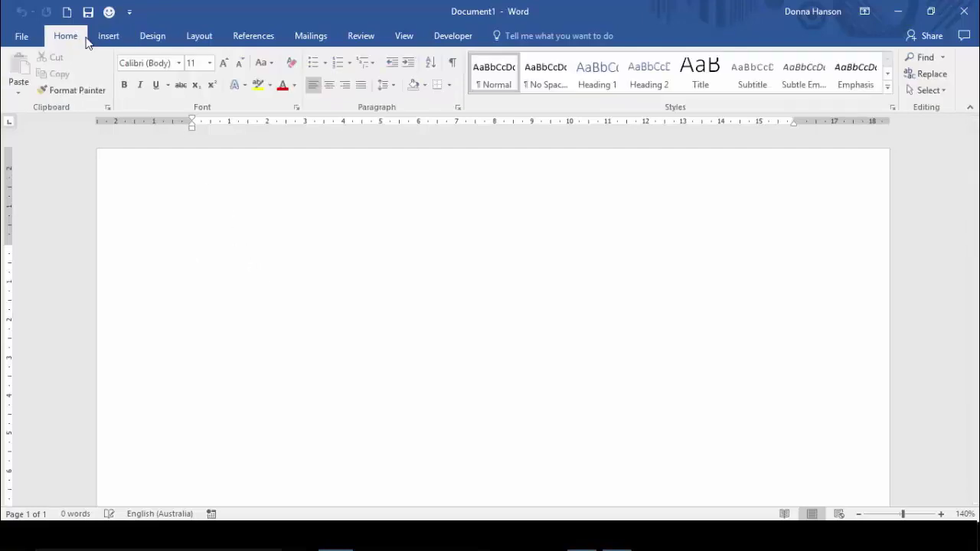
click(453, 65)
text(+)
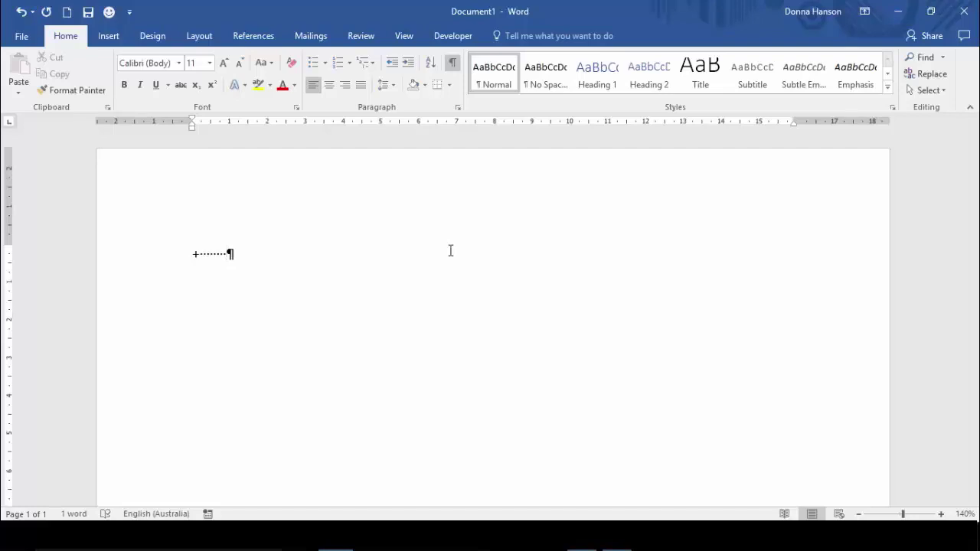
text(+                                                           )
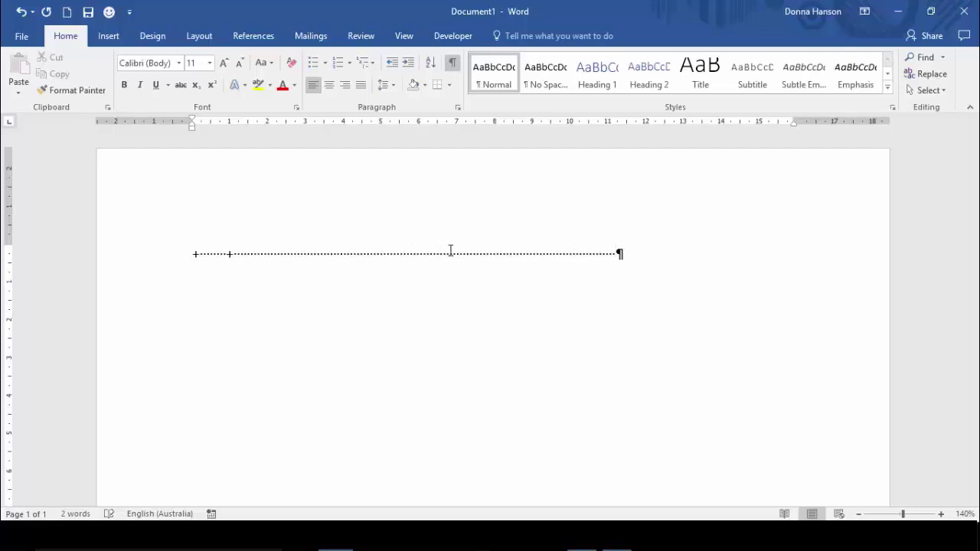
text(                                                        +           +)
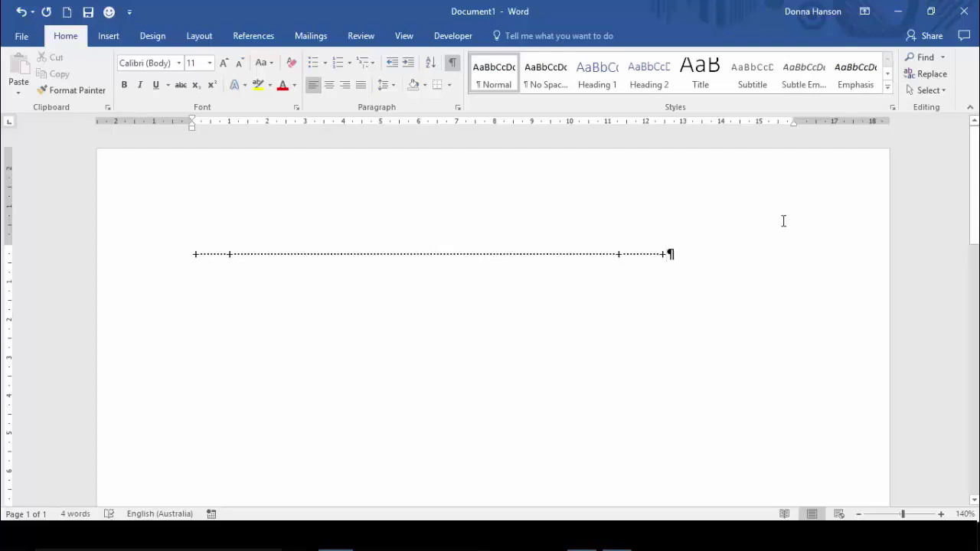
key(Return)
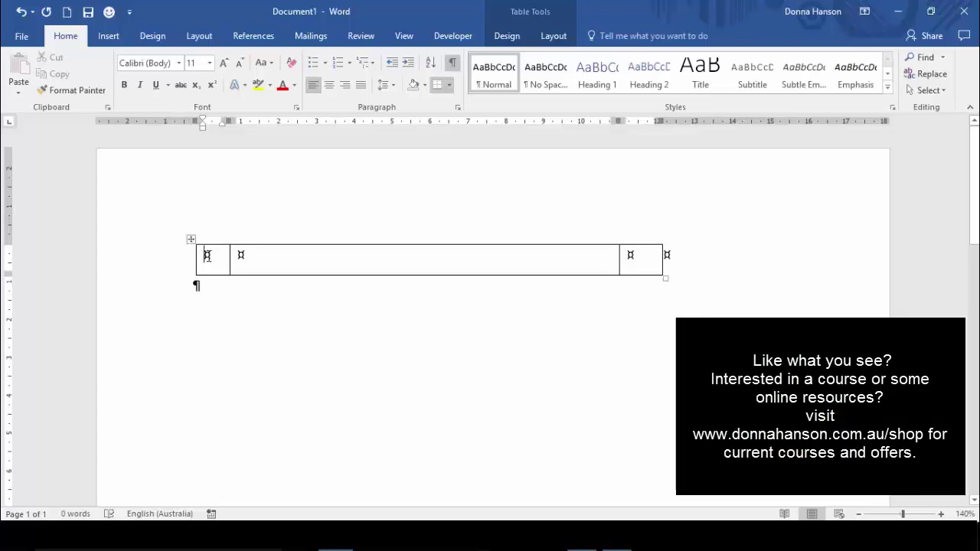
Step: Enter the column headings No, Description and Actioned in the table's first row
text(No)
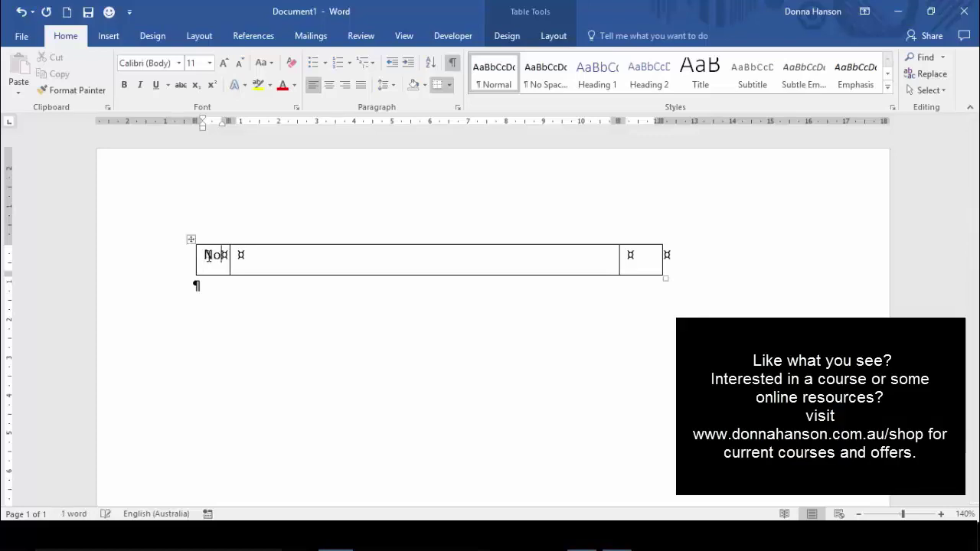
key(Tab)
text(Description)
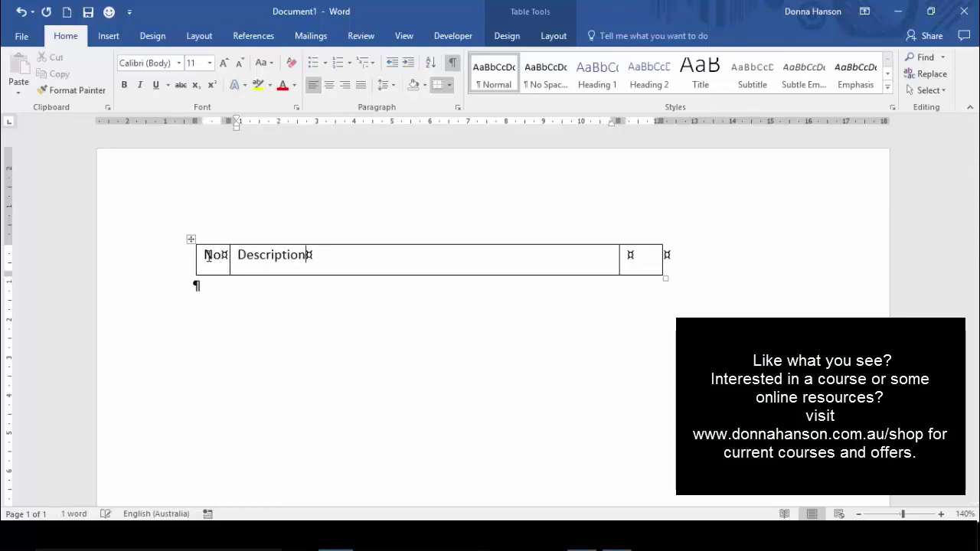
key(Tab)
text(Actioned)
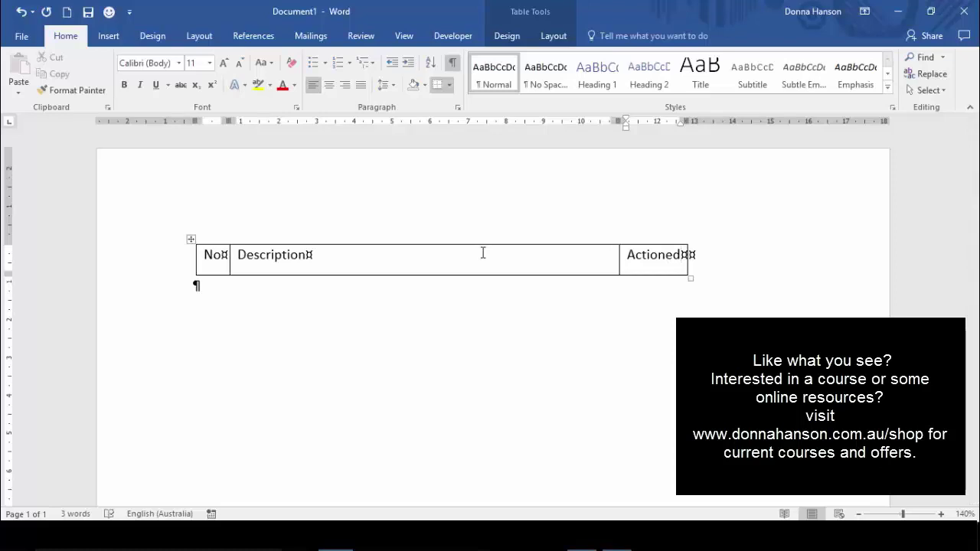
Step: Add eight empty rows to the table below the heading row
key(Tab)
key(Tab)
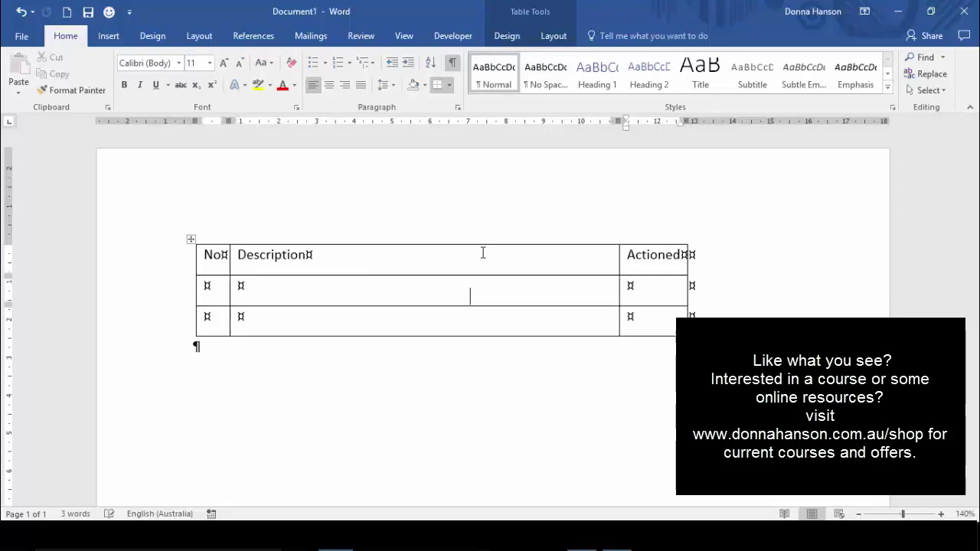
key(Tab)
key(Tab)
key(Tab)
key(Tab)
key(Tab)
key(Tab)
key(Tab)
key(Tab)
key(Tab)
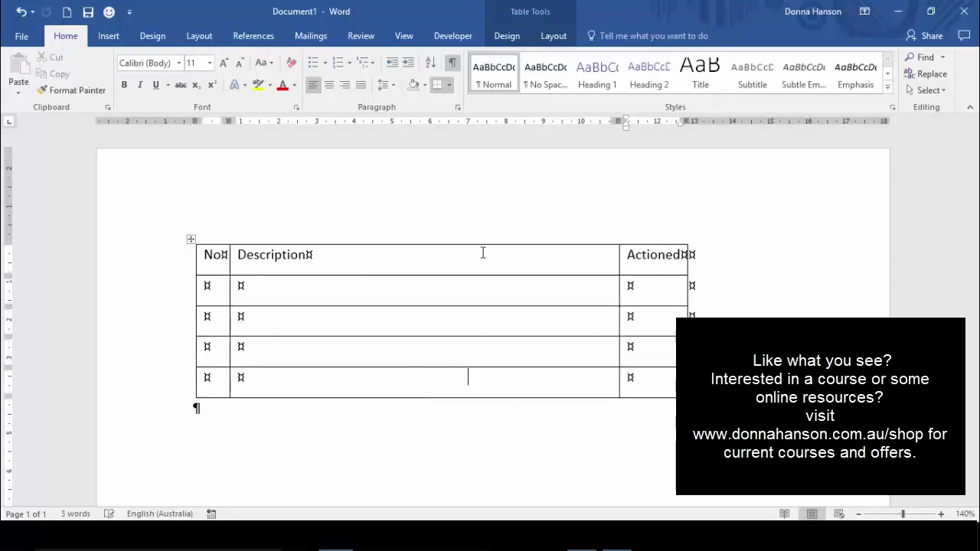
key(Tab)
key(Tab)
key(Tab)
key(Tab)
key(Tab)
key(Tab)
key(Tab)
key(Tab)
key(Tab)
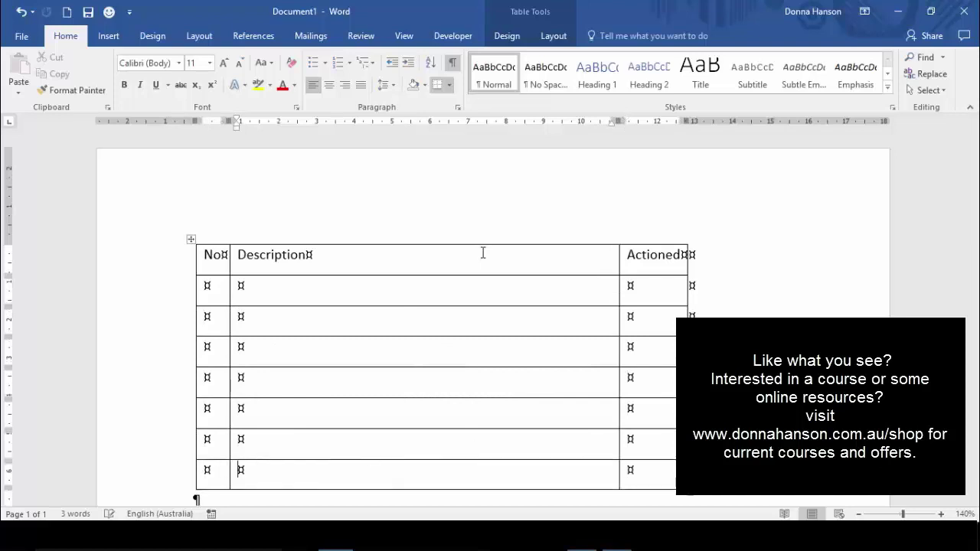
key(Tab)
key(Tab)
scroll(483, 253, down, 5)
scroll(442, 214, up, 3)
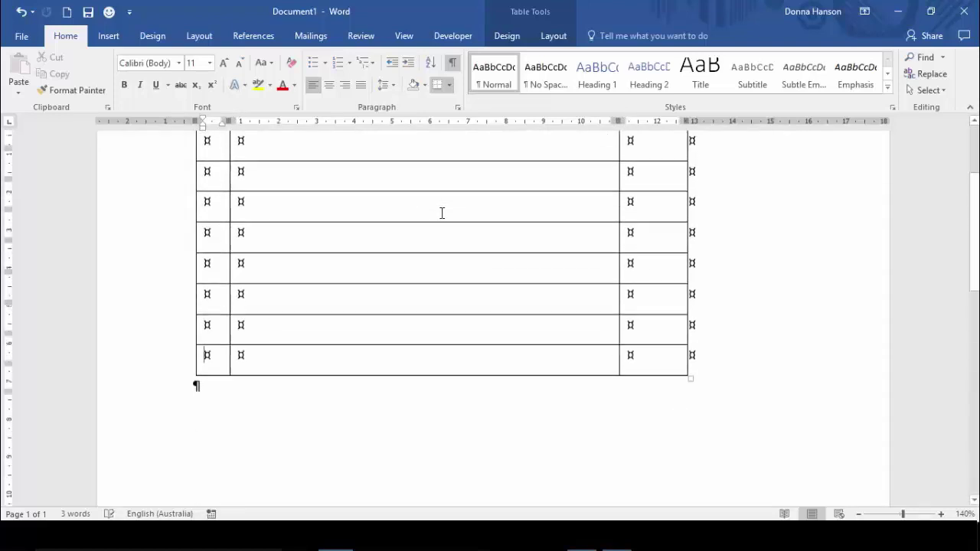
scroll(441, 214, up, 2)
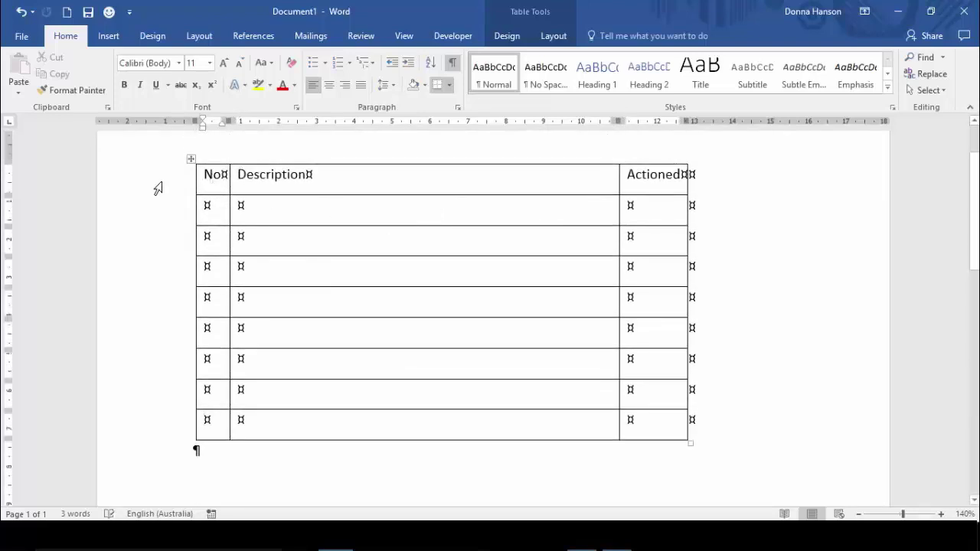
Step: Try shifting the border between No and Description with only the Description heading cell selected, and undo the shift
click(228, 181)
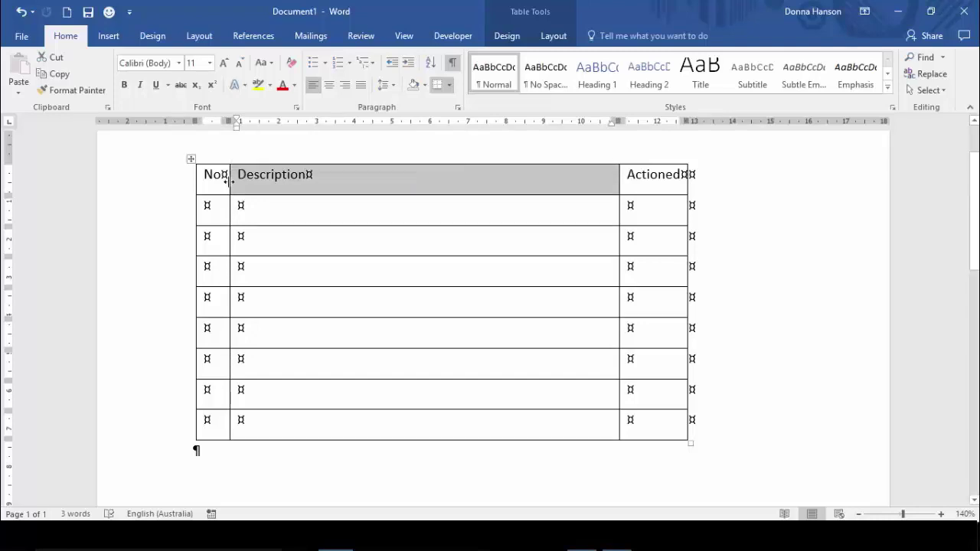
drag(229, 182, 265, 181)
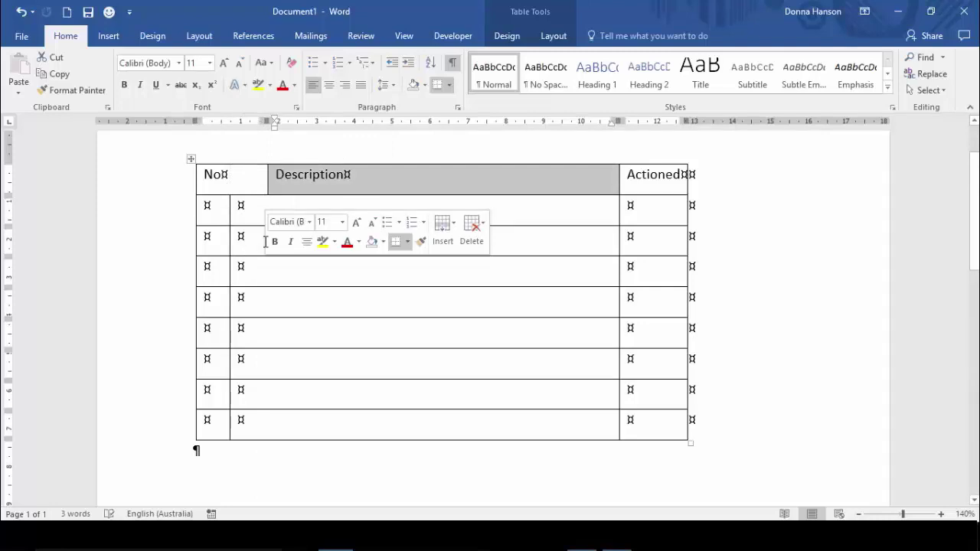
double_click(268, 183)
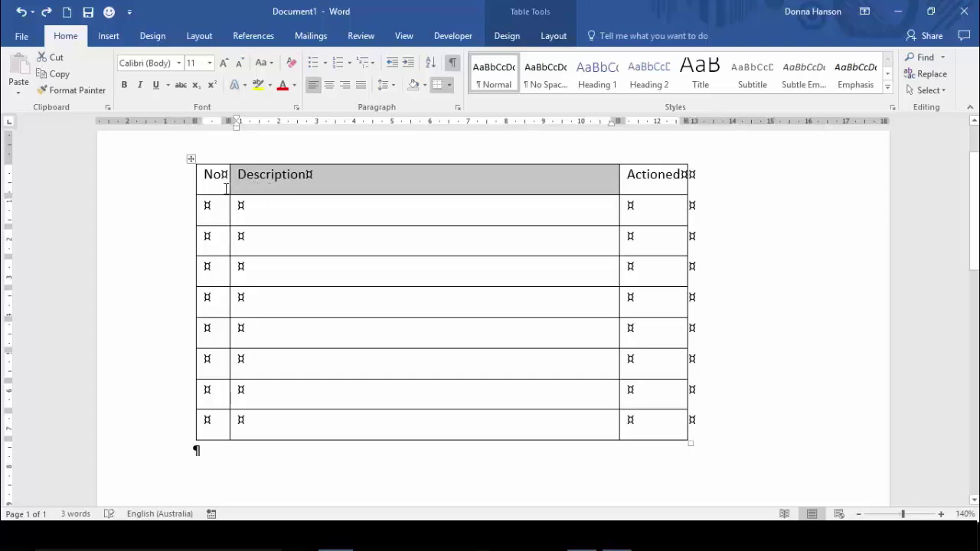
Step: Clear the cell selection and widen the No column slightly across all table rows
click(274, 190)
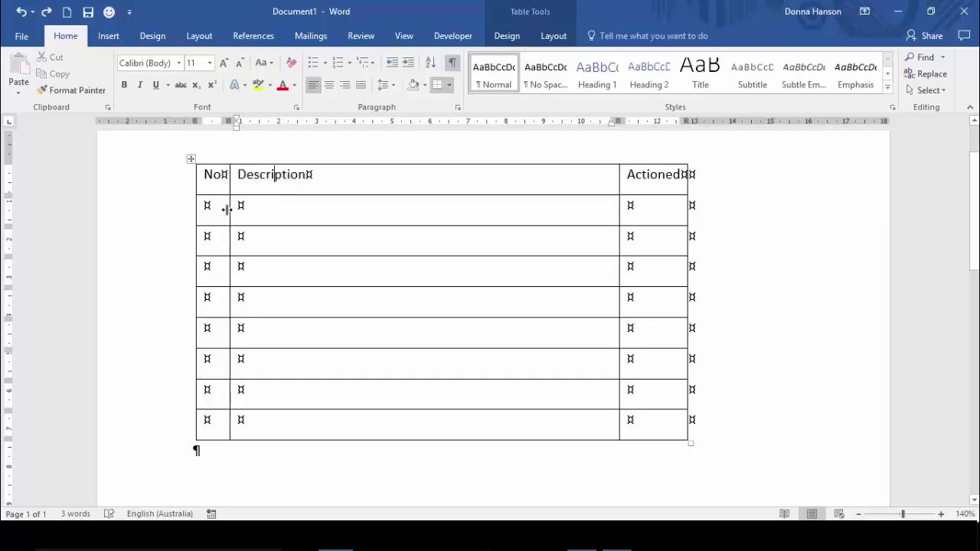
mouse_move(230, 203)
mouse_down()
mouse_move(267, 201)
mouse_move(239, 203)
mouse_up()
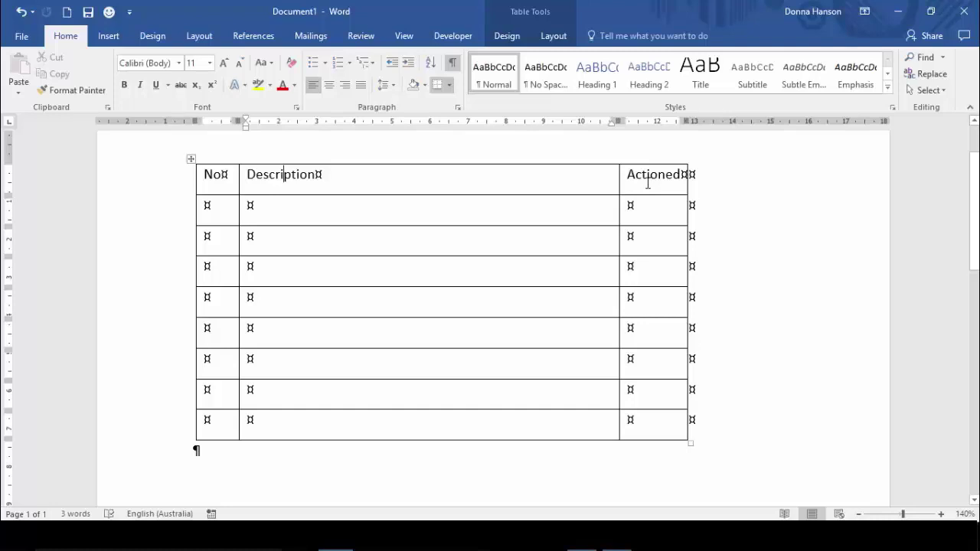
Step: Set the table's heading row to repeat as a header row on every page
click(322, 176)
click(550, 37)
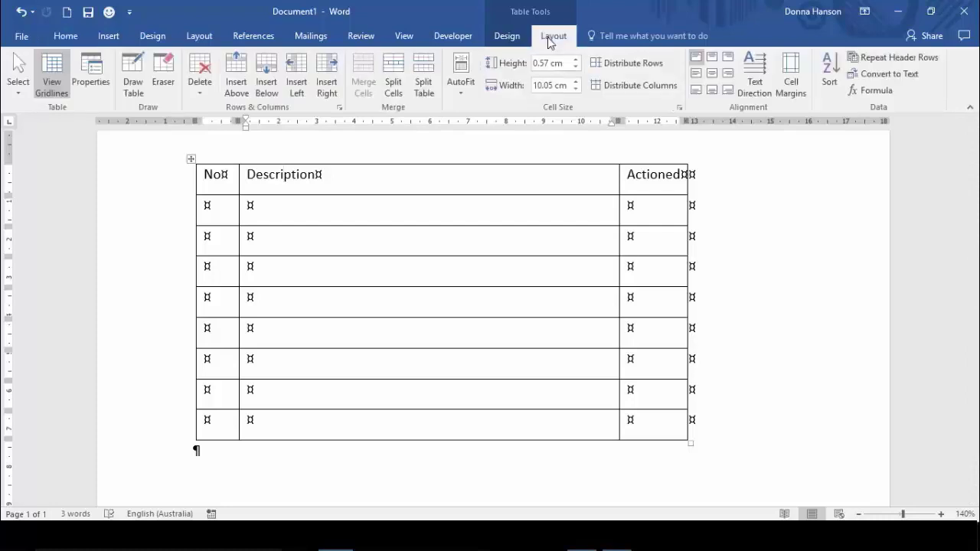
click(887, 63)
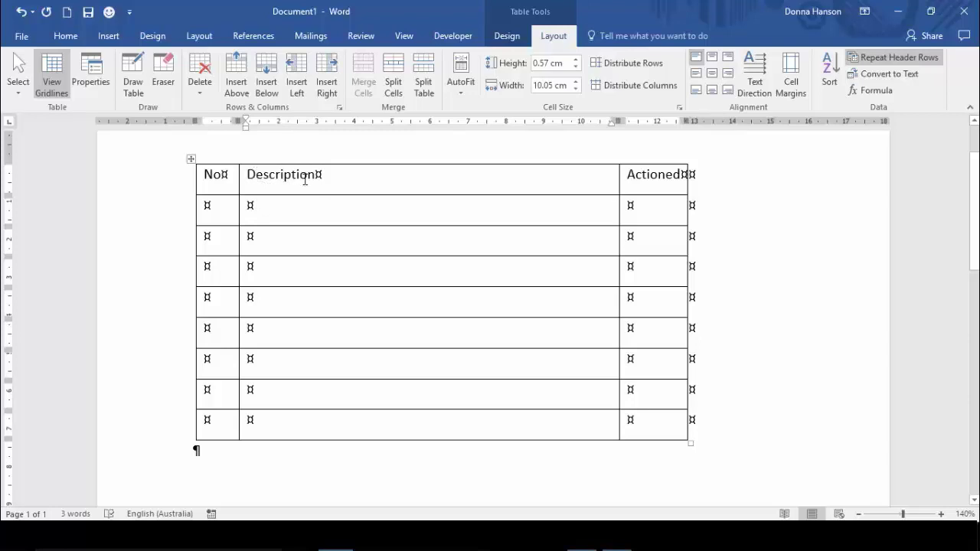
Step: Rotate the Description heading to read from bottom to top and increase the heading row's height to about 2.48 cm
click(766, 71)
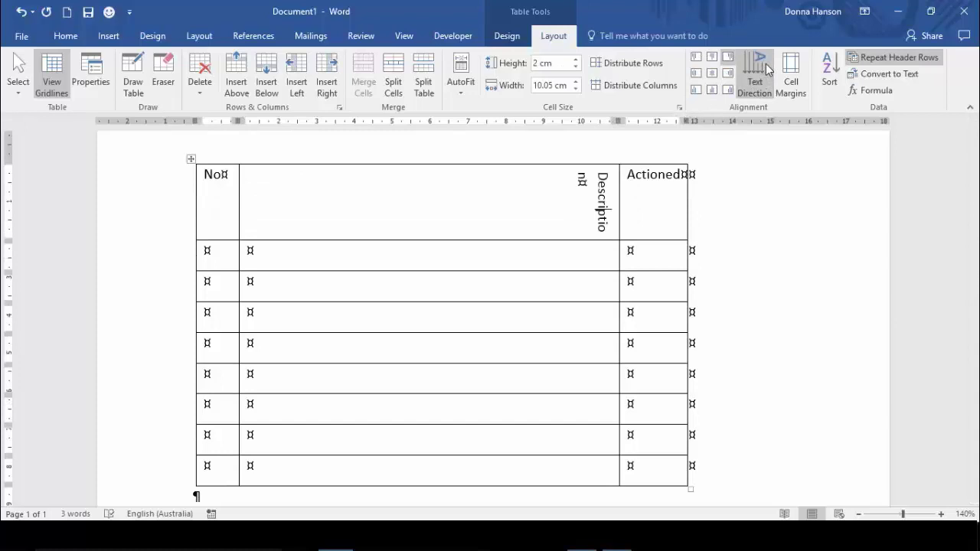
click(768, 69)
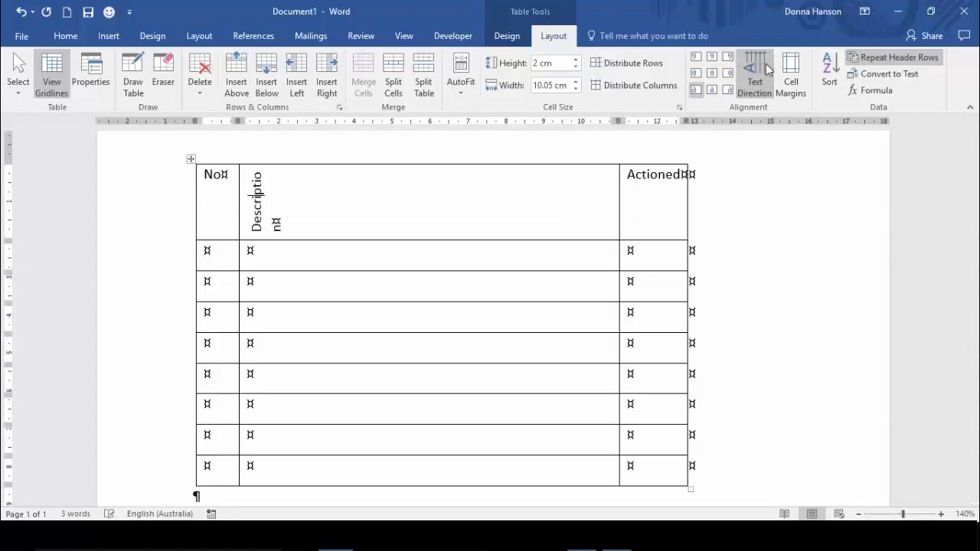
drag(323, 239, 324, 258)
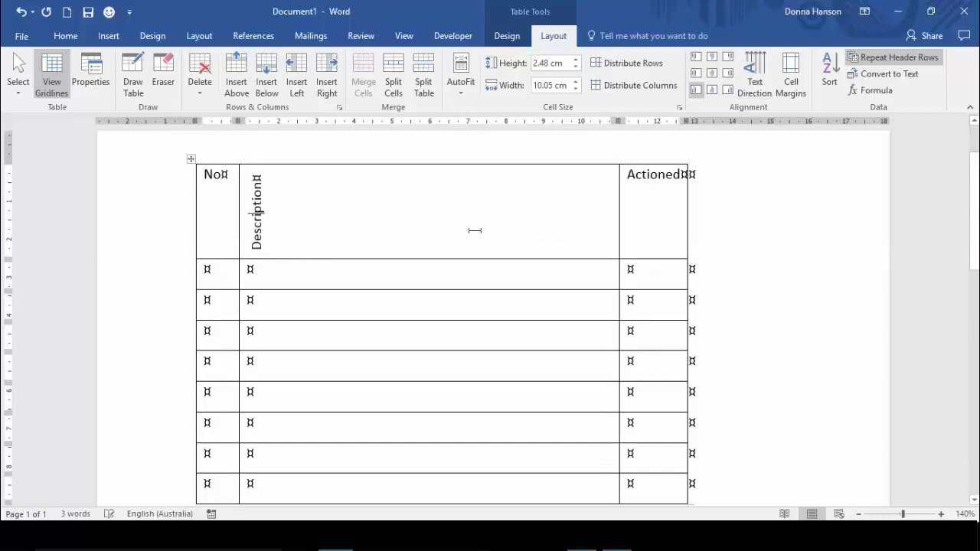
Step: Make the Description and Actioned headings bold
shift+click(613, 198)
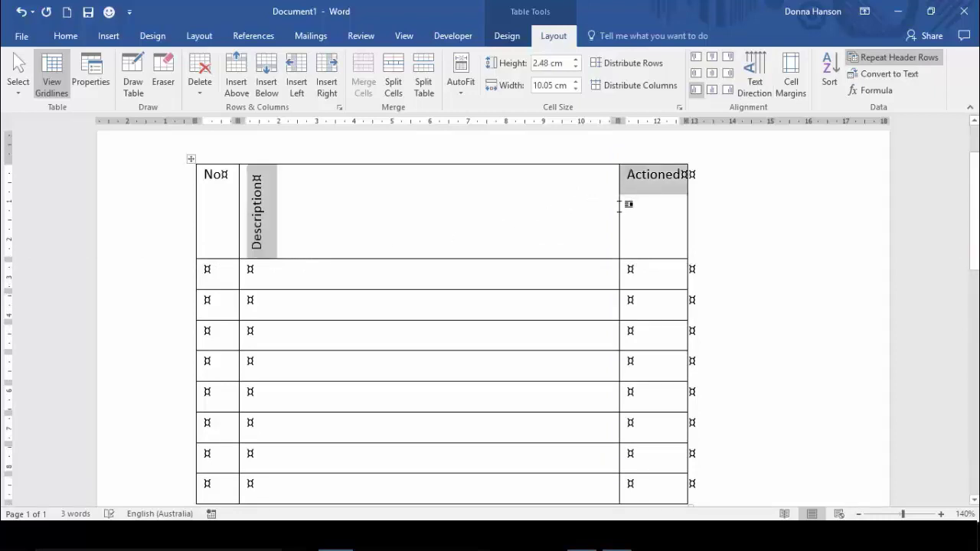
click(621, 205)
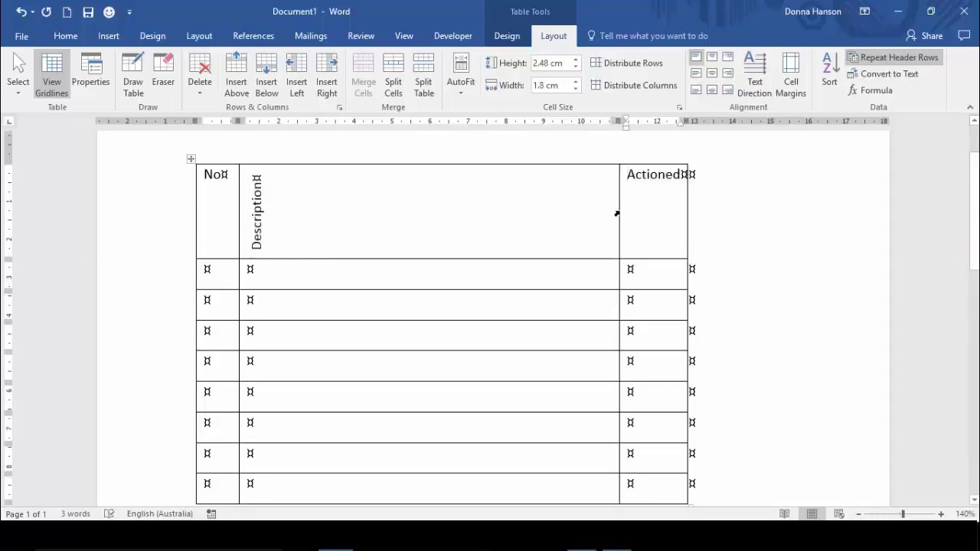
drag(628, 208, 562, 215)
click(571, 258)
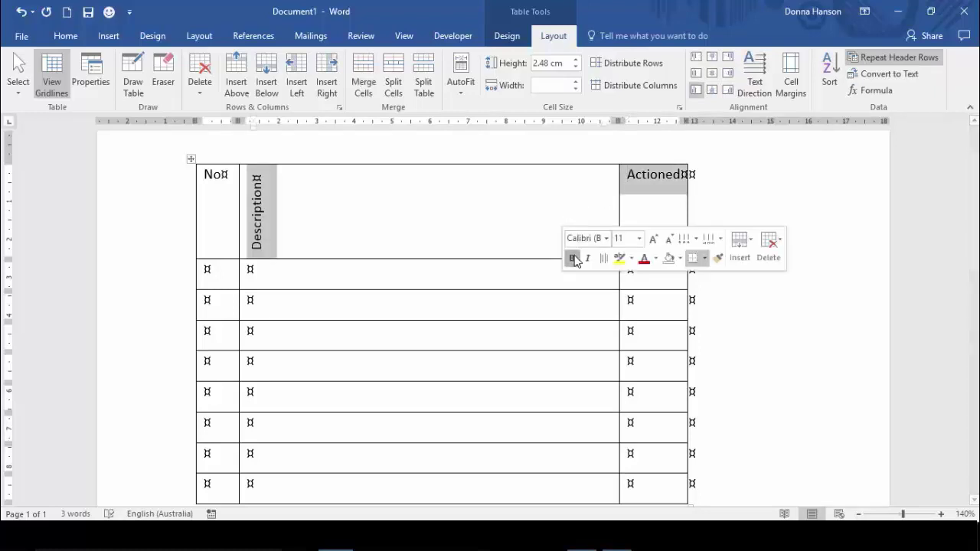
Step: Narrow the Description column to about 1.19 cm by moving its border with the Actioned column
click(613, 277)
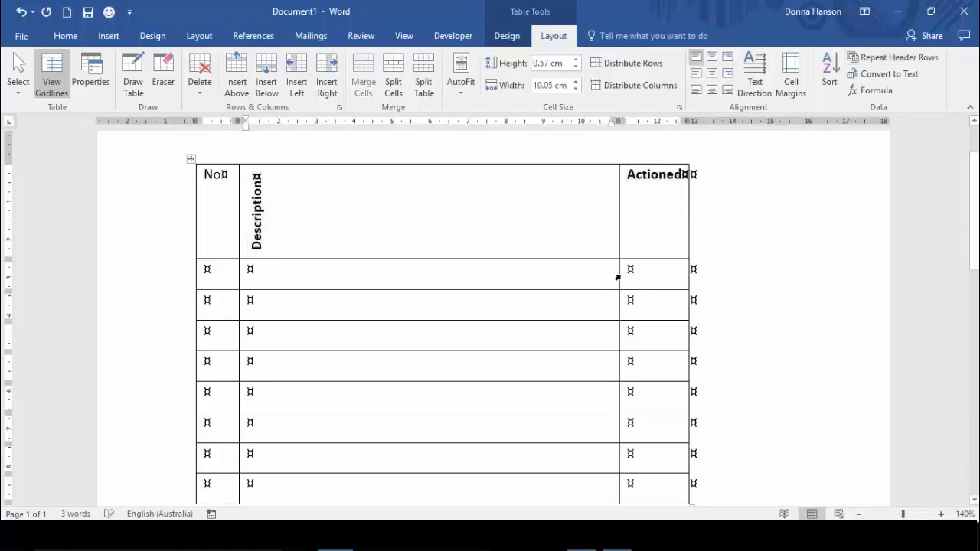
drag(619, 276, 271, 267)
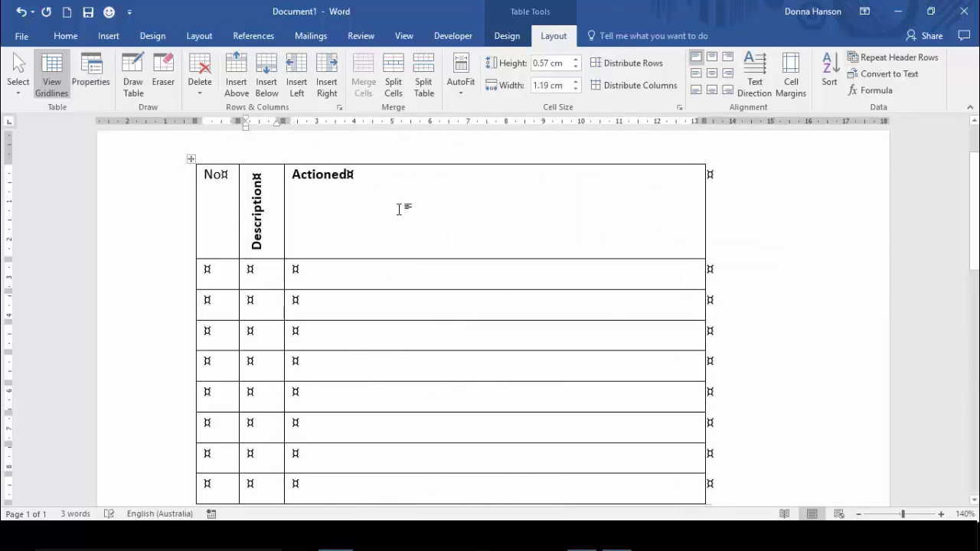
click(509, 39)
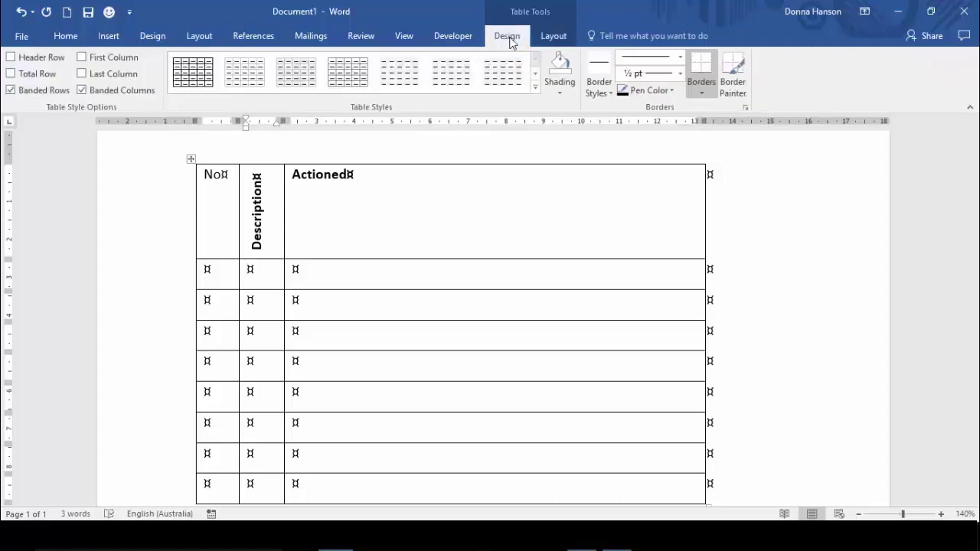
click(535, 91)
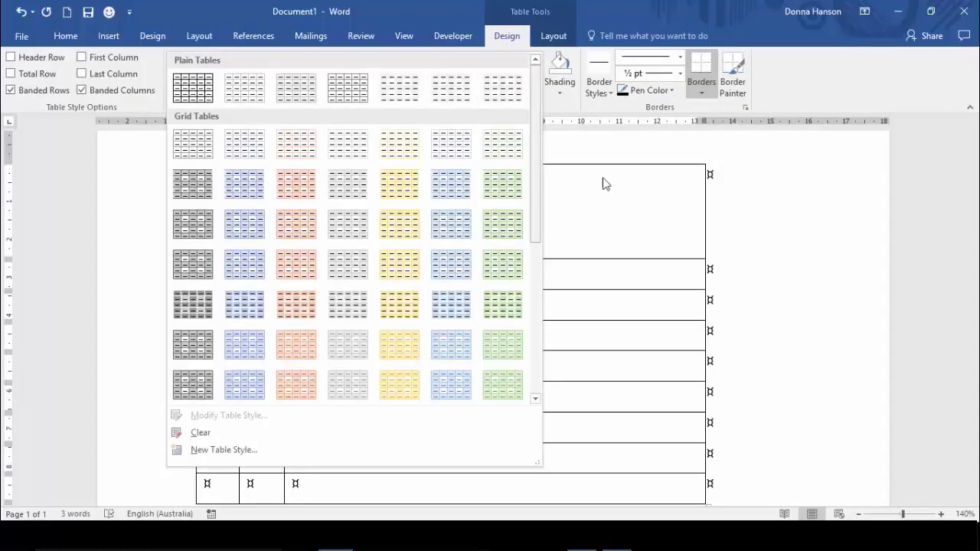
click(618, 234)
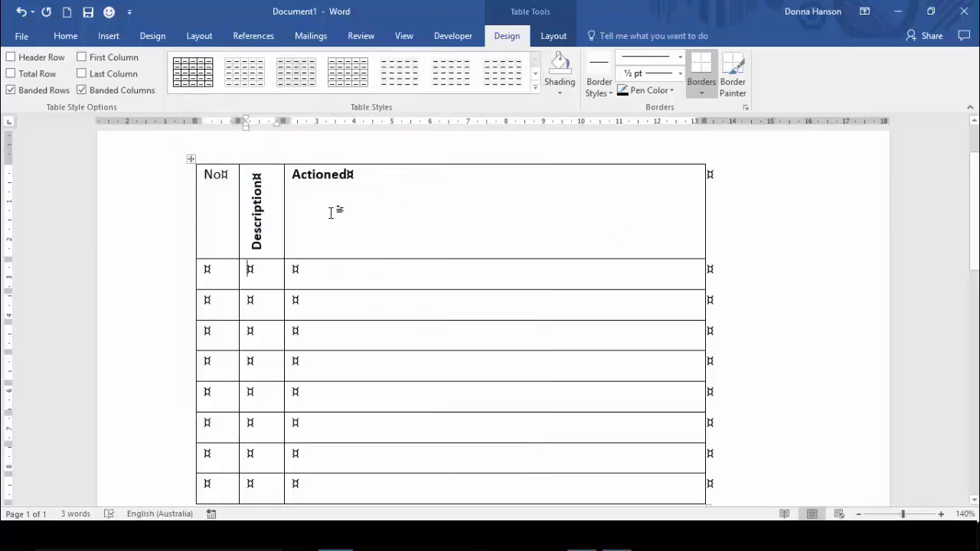
click(189, 159)
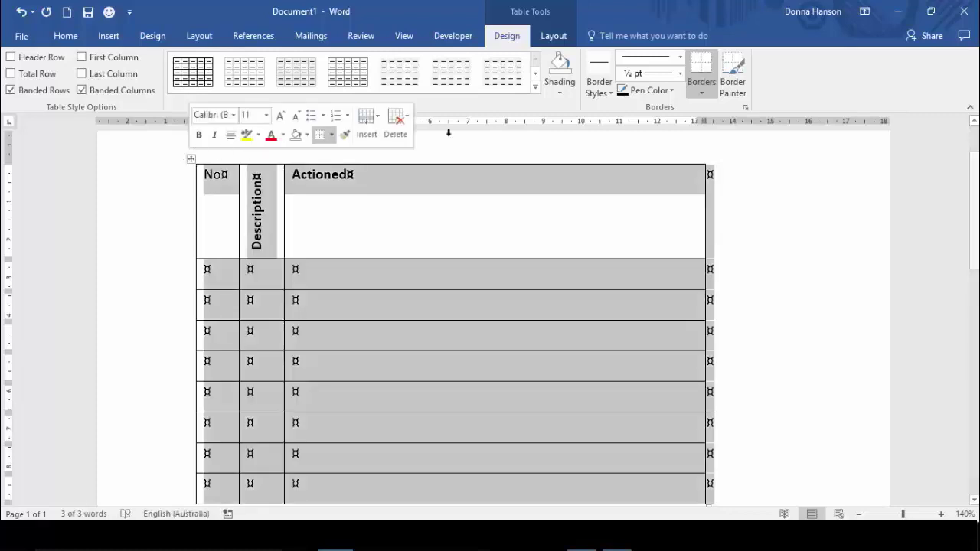
click(711, 97)
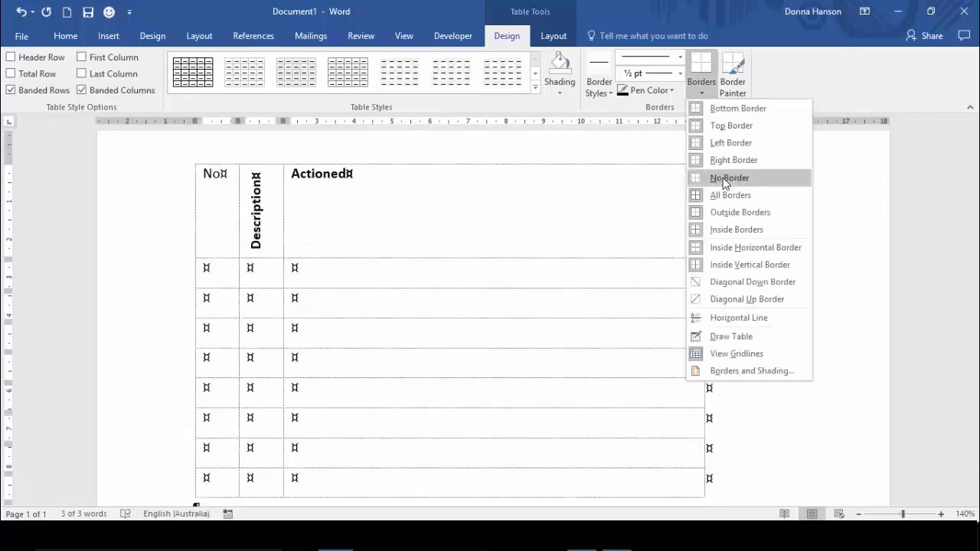
key(Escape)
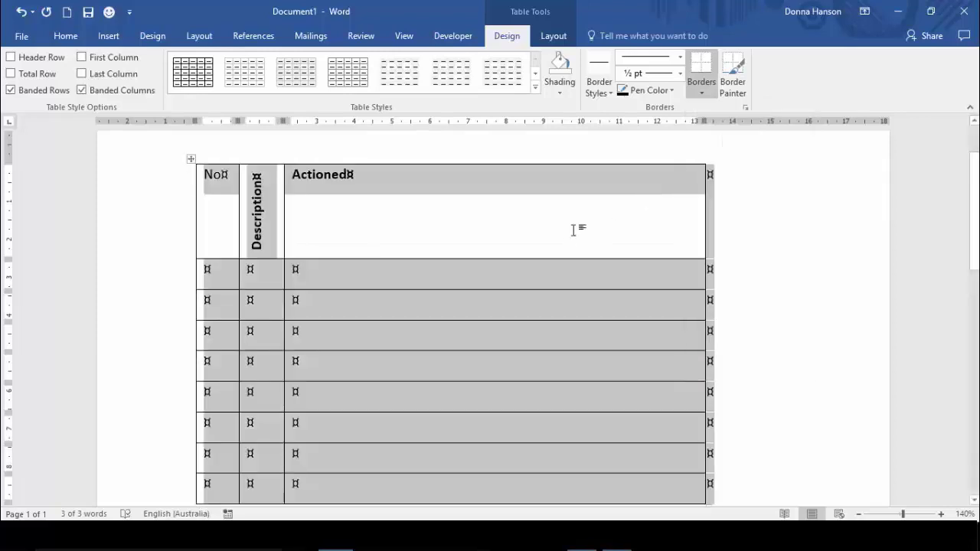